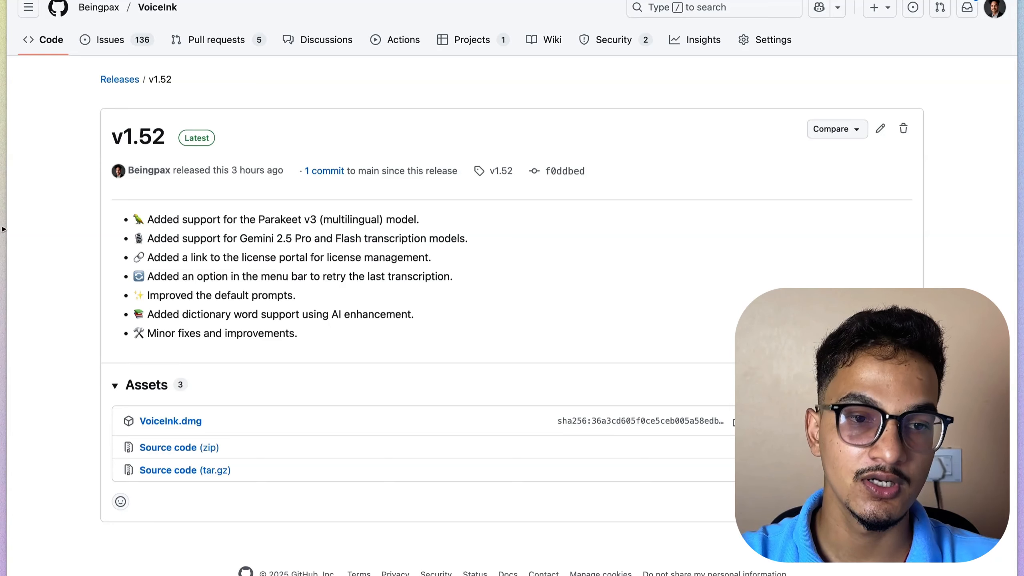
Step: Examine the supported languages listed on the parakeet-tdt-0.6b-v3 model card
key("super+t")
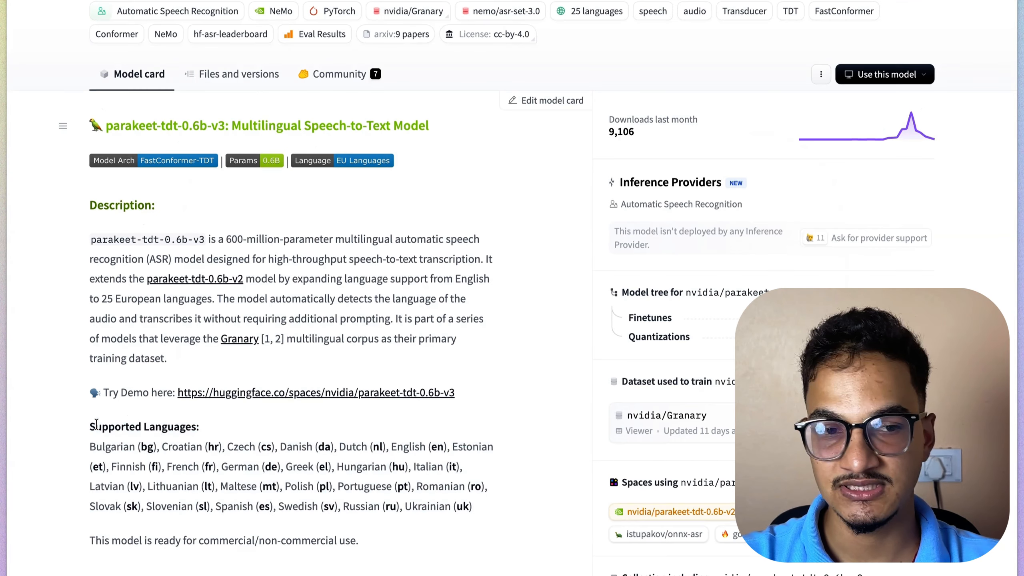
left_click_drag(90, 423, 468, 508)
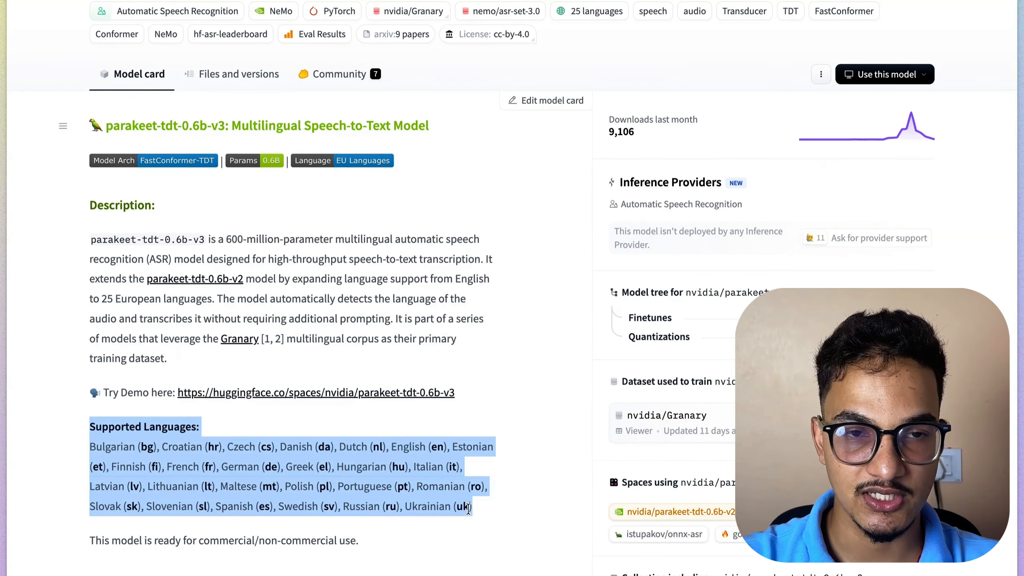
scroll(468, 508, "up", 1)
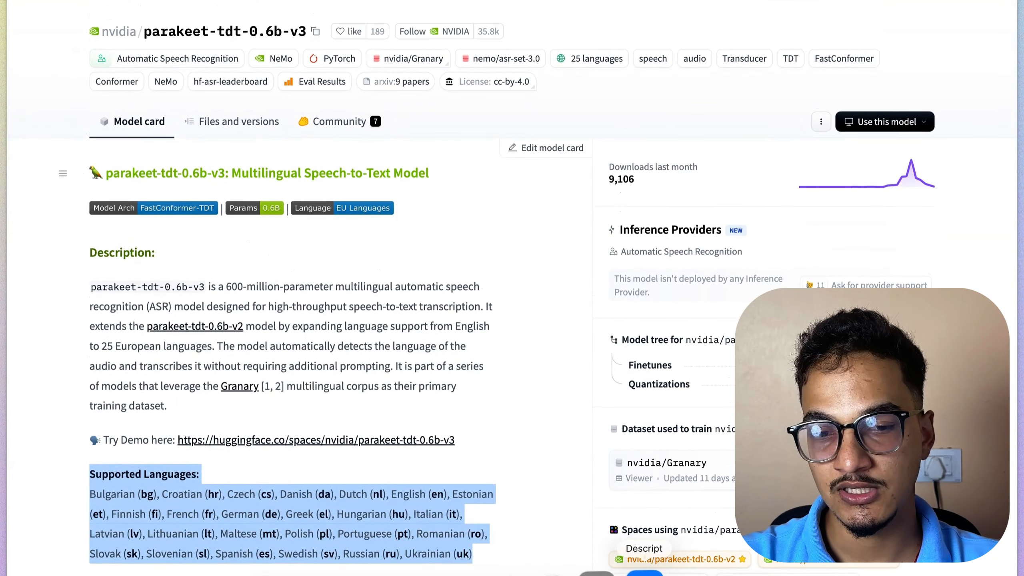
Step: Switch to VoiceInk and set the local Parakeet V3 model as the default transcription model
left_click(497, 572)
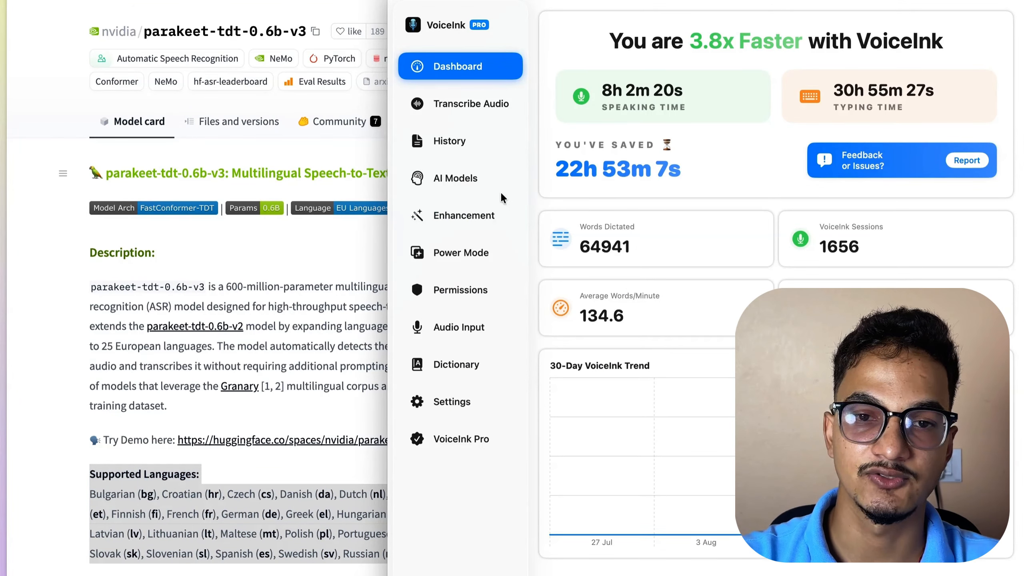
left_click(487, 178)
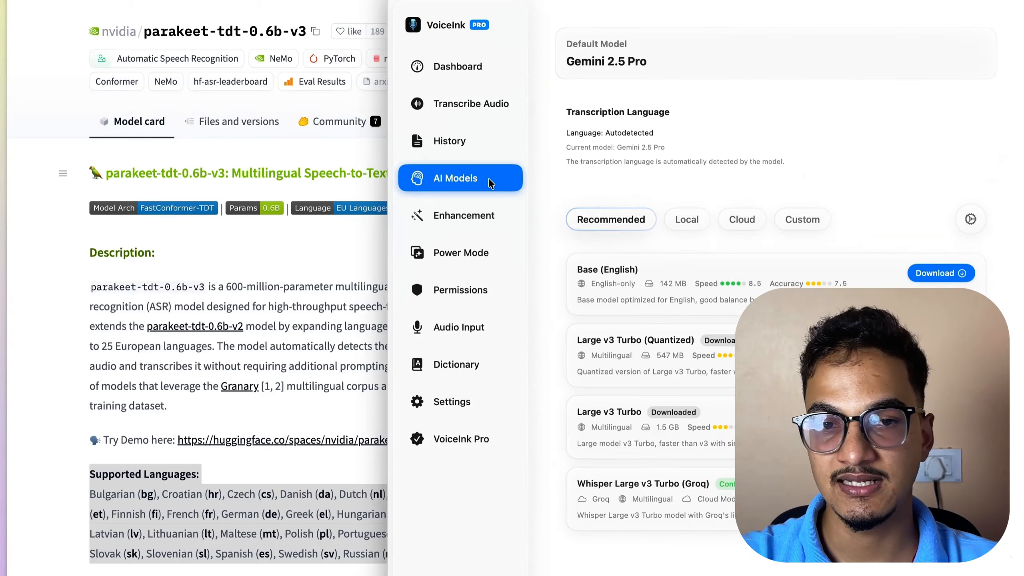
left_click(697, 218)
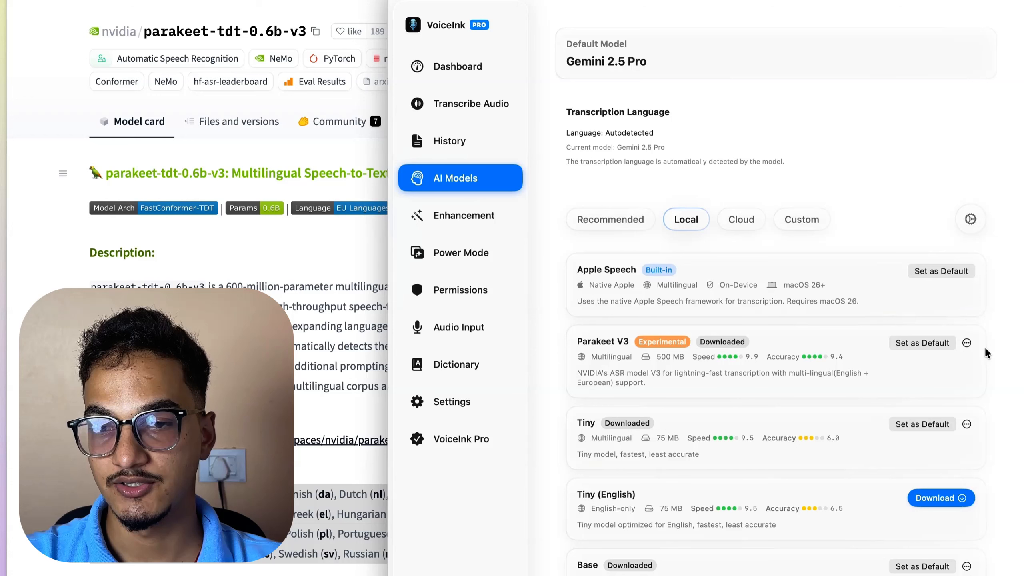
left_click(965, 343)
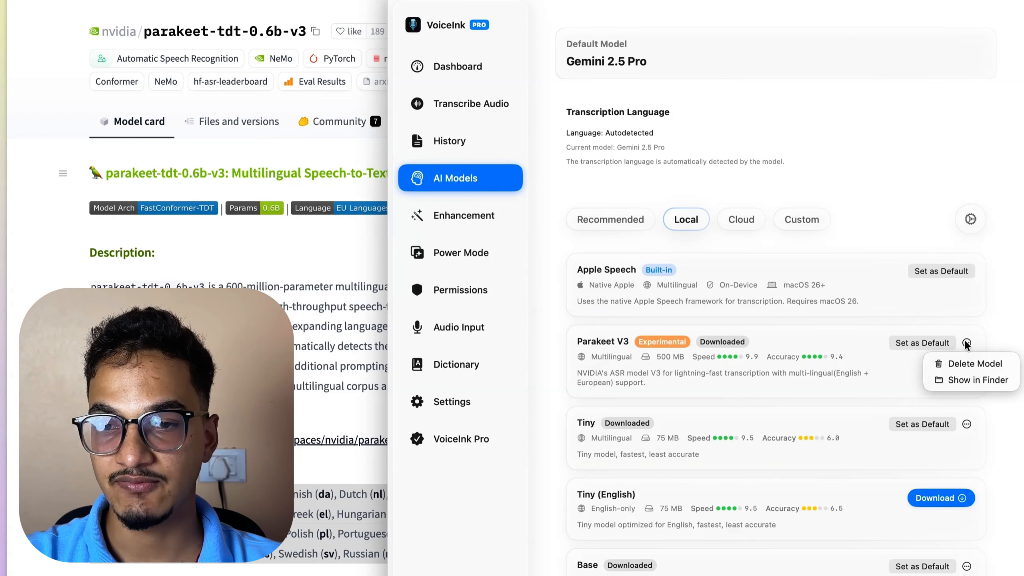
left_click(870, 365)
left_click(893, 343)
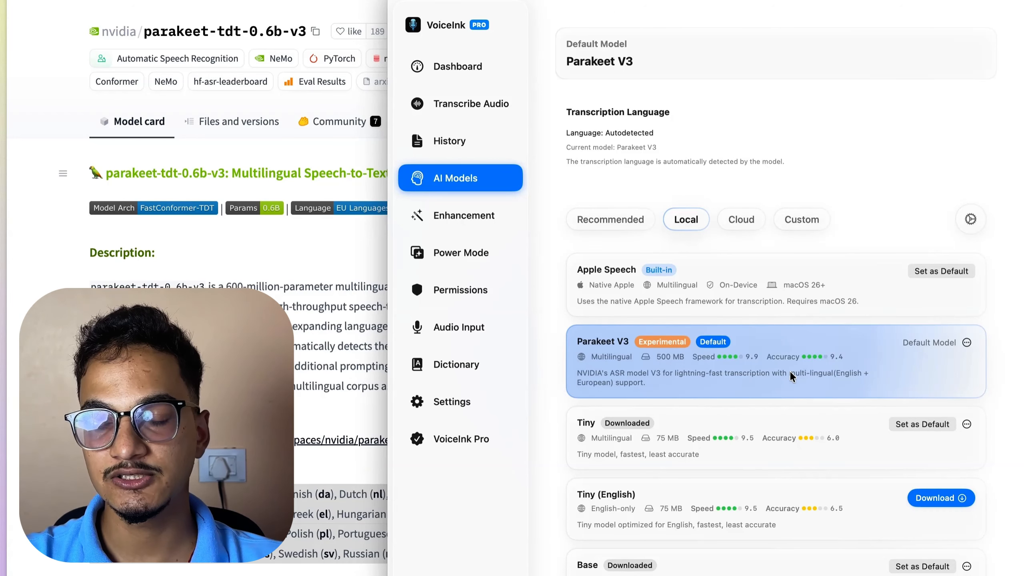
Step: Reveal the downloaded Parakeet V3 model folder in Finder
left_click(966, 342)
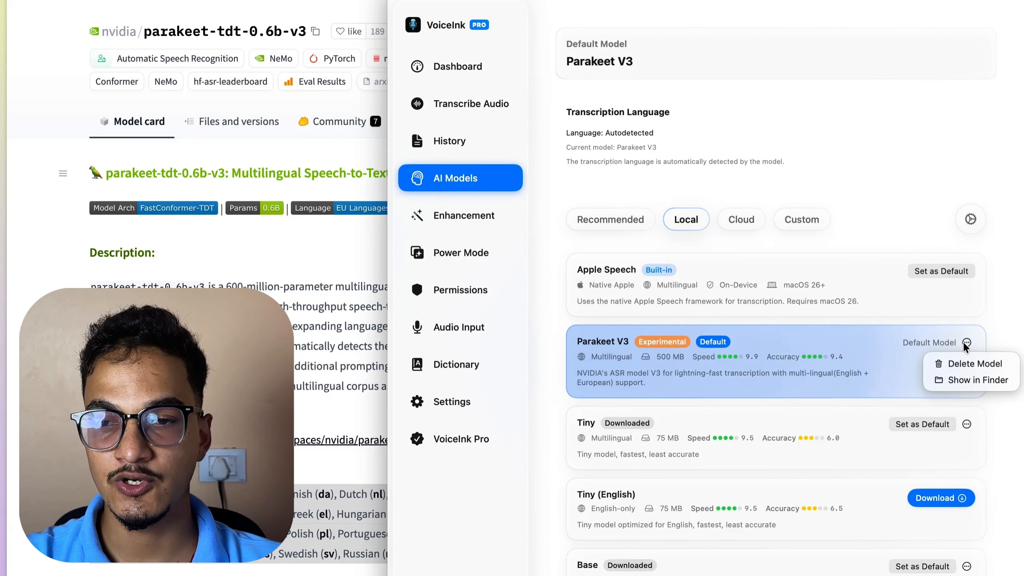
left_click(964, 381)
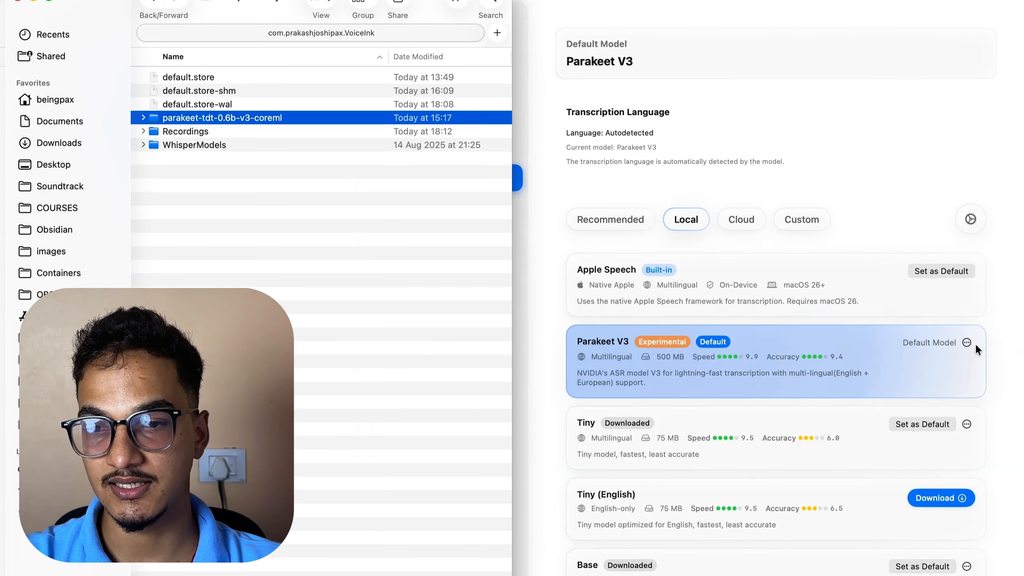
left_click(263, 158)
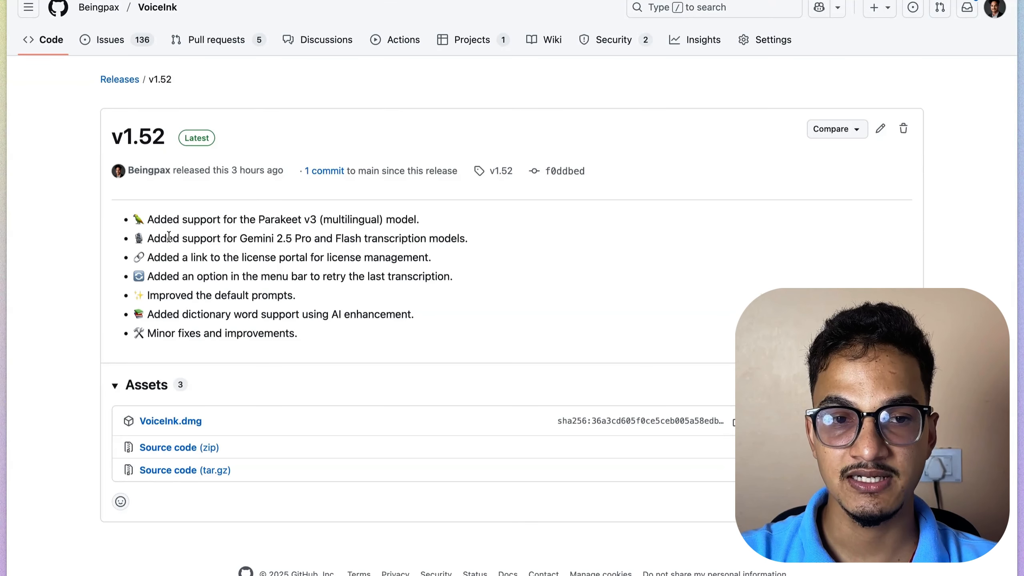
Step: Review the Gemini entry in the v1.52 release notes and set the cloud model Gemini 2.5 Pro as VoiceInk's default
left_click_drag(146, 238, 240, 238)
left_click(269, 235)
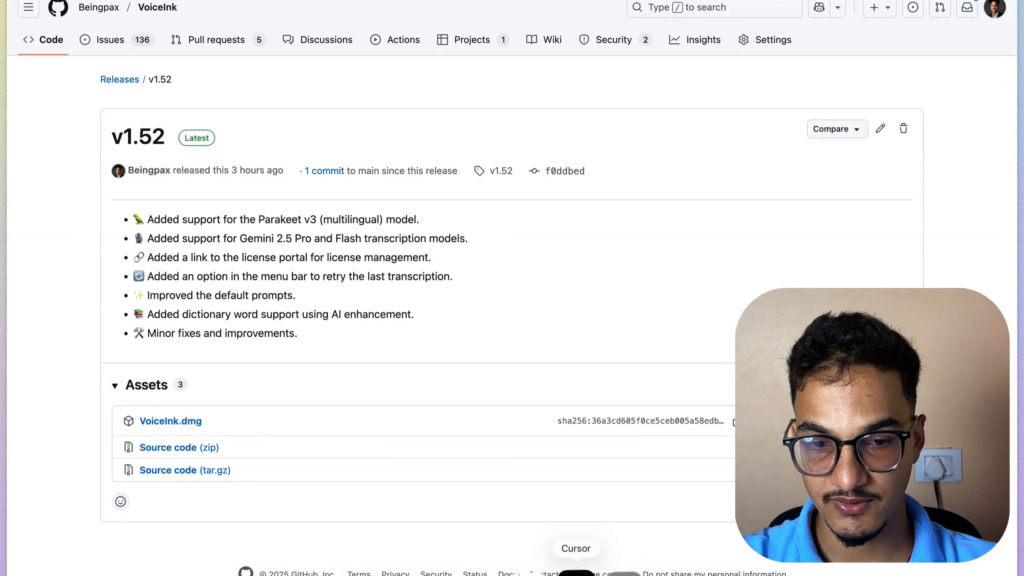
left_click(498, 570)
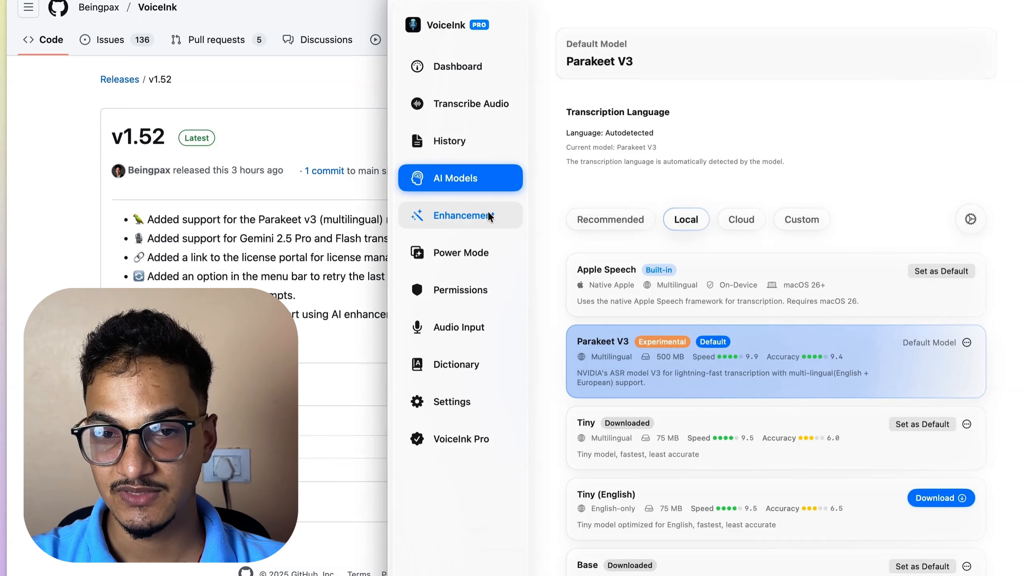
left_click(755, 218)
scroll(771, 409, "down", 4)
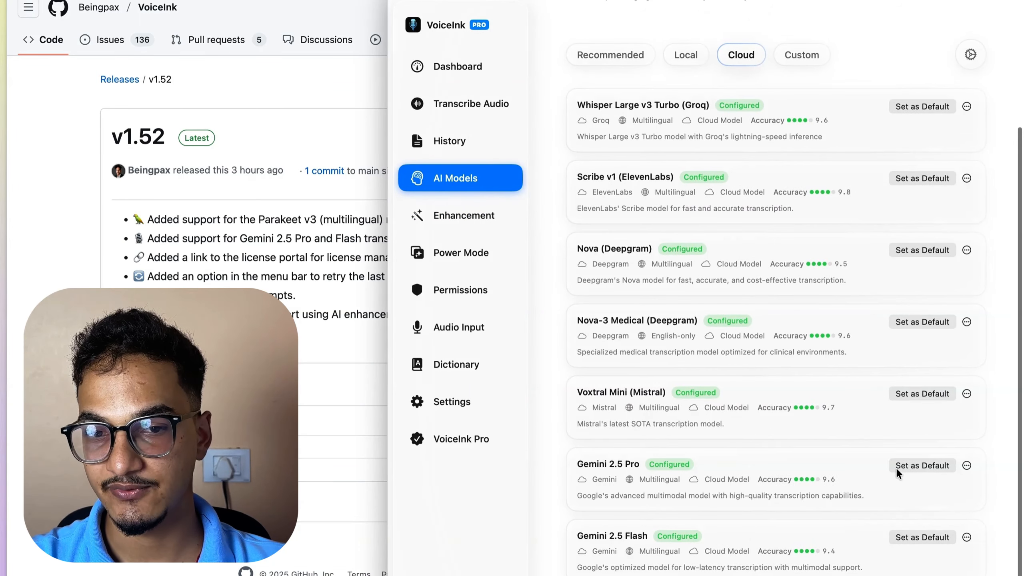
left_click(917, 464)
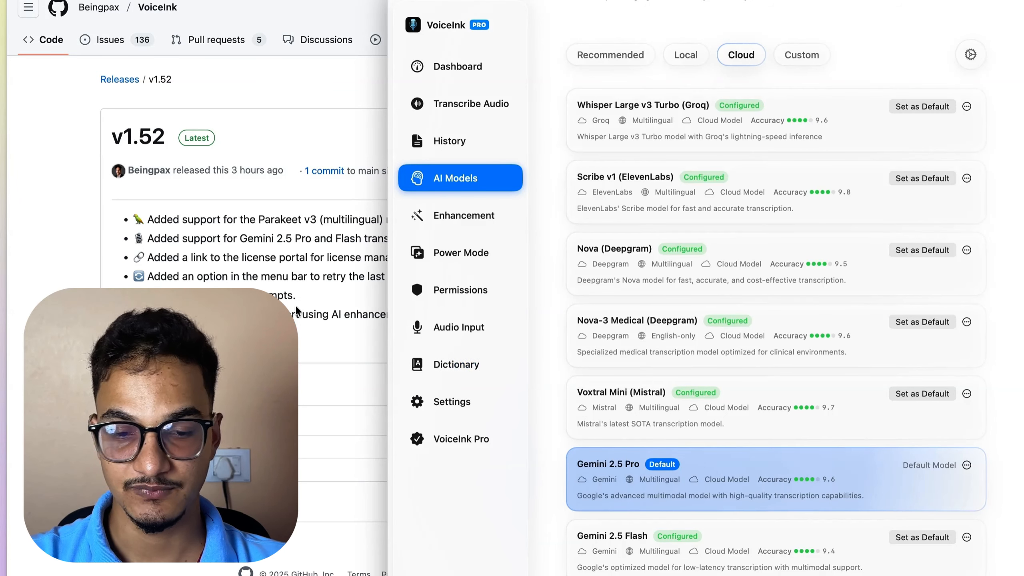
Step: Bring up the My Scratchpad note and move it clear of the VoiceInk window
key("super+space")
type("sub")
key("Escape")
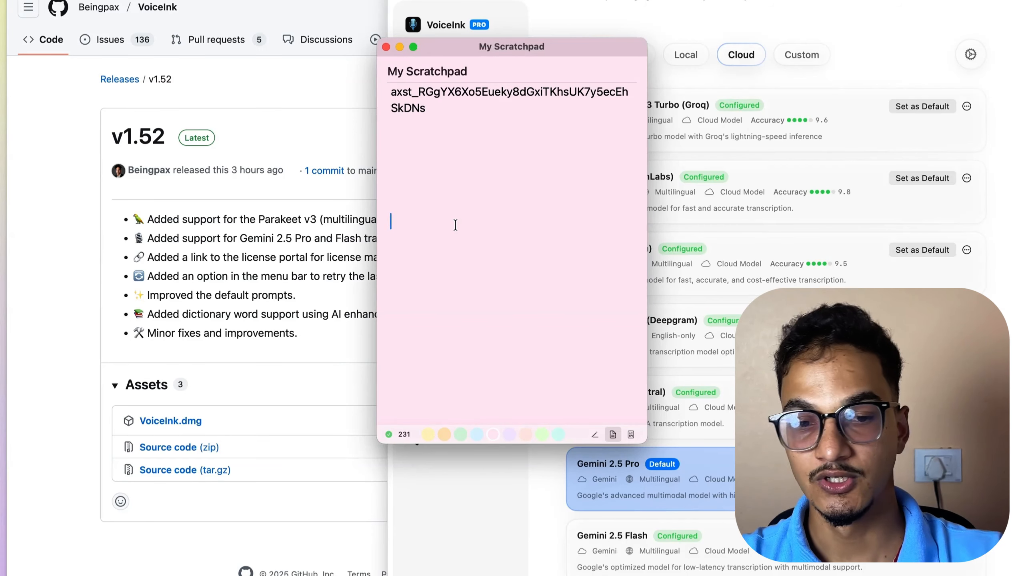
left_click_drag(561, 40, 172, 85)
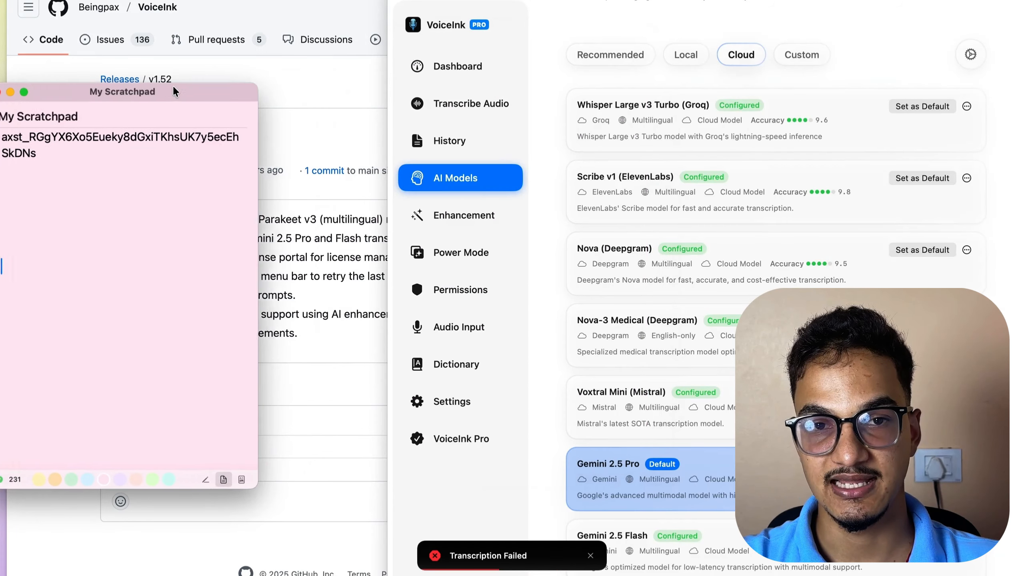
Step: Expand the failed 18:19 recording in VoiceInk's transcription history and retranscribe it
left_click(487, 139)
left_click(842, 117)
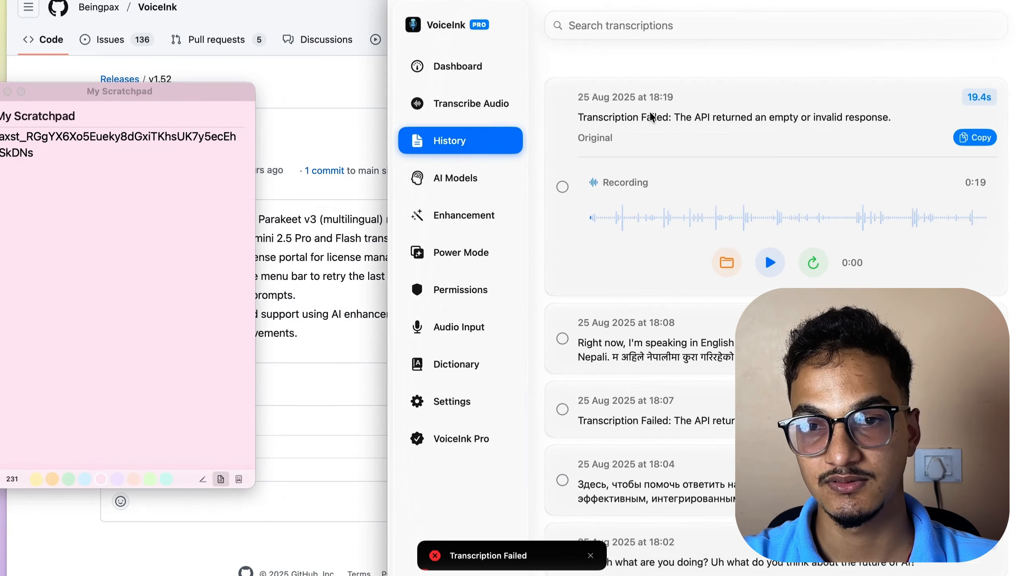
left_click_drag(81, 83, 221, 85)
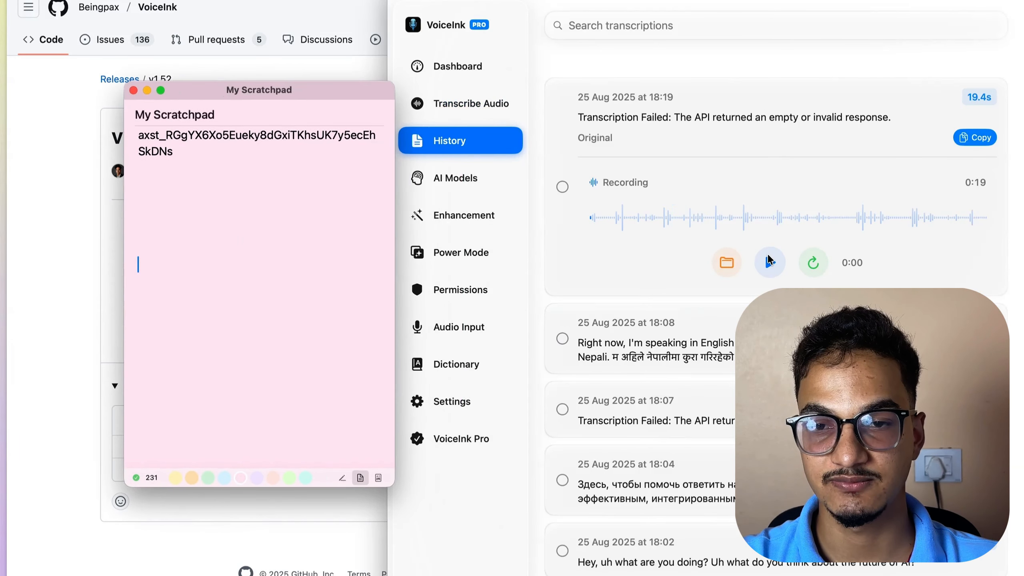
left_click(815, 255)
left_click(816, 256)
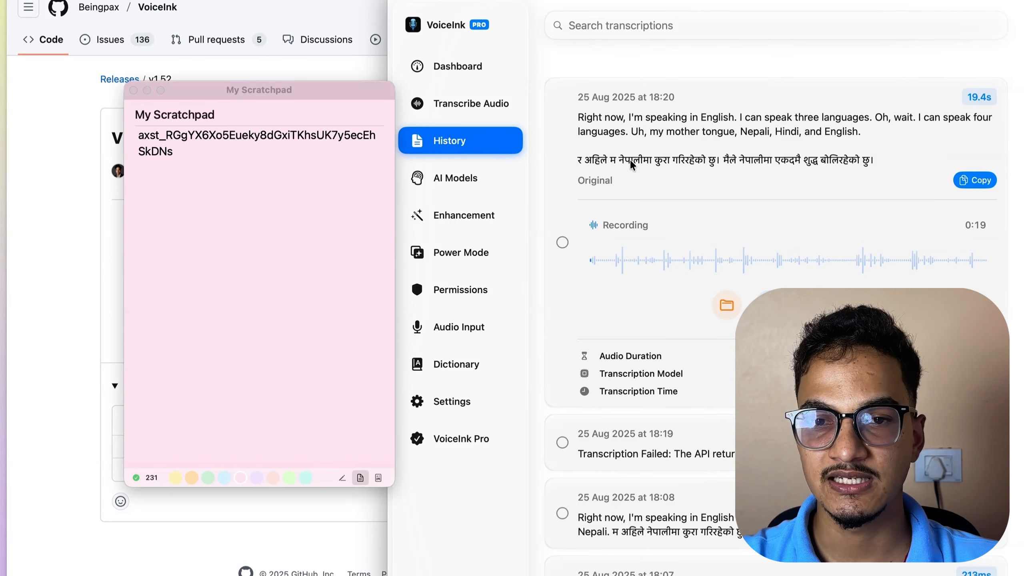
Step: Review the newest transcription in the history, collapsing and expanding its entry
left_click(825, 158)
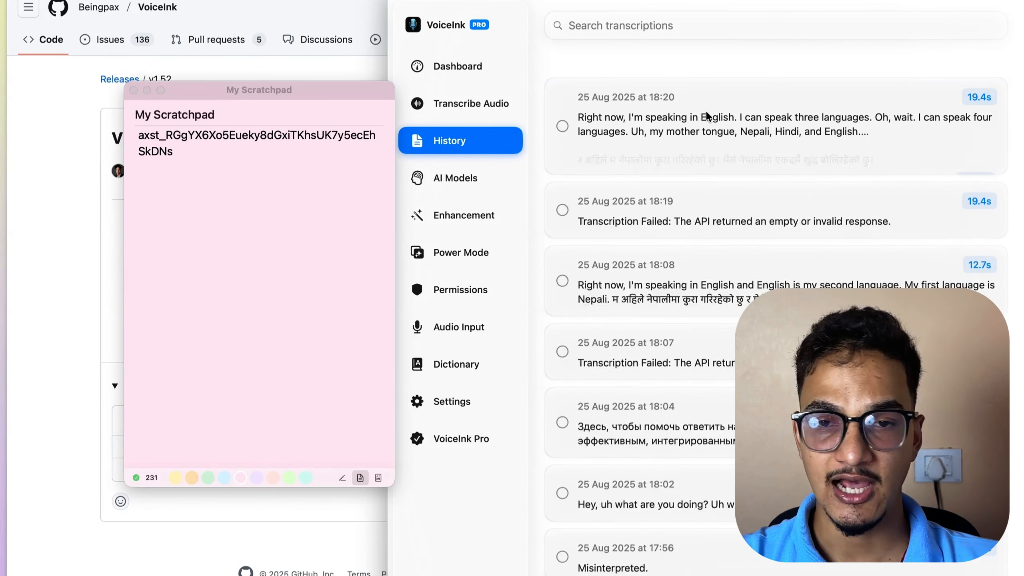
left_click(707, 116)
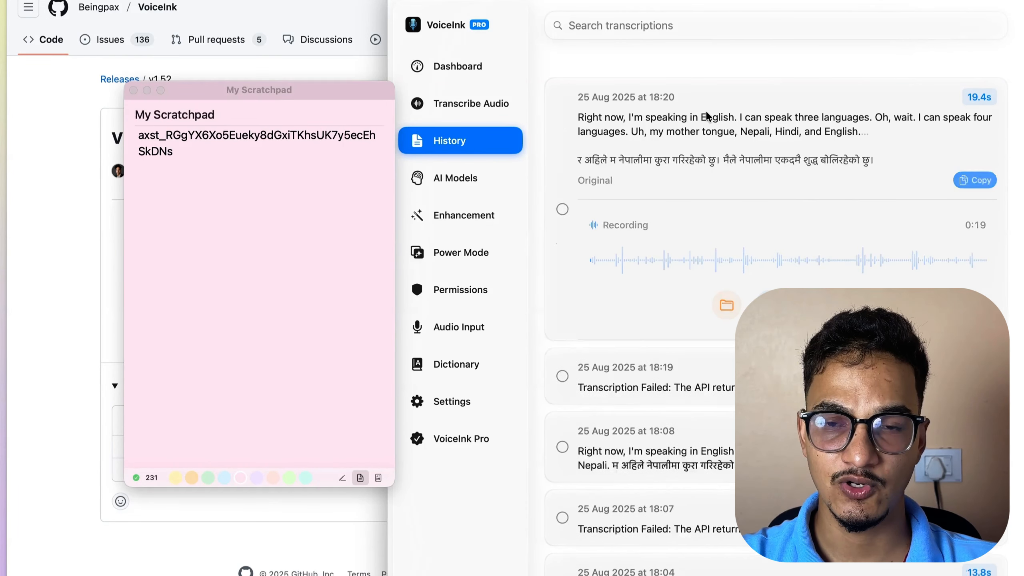
left_click(706, 116)
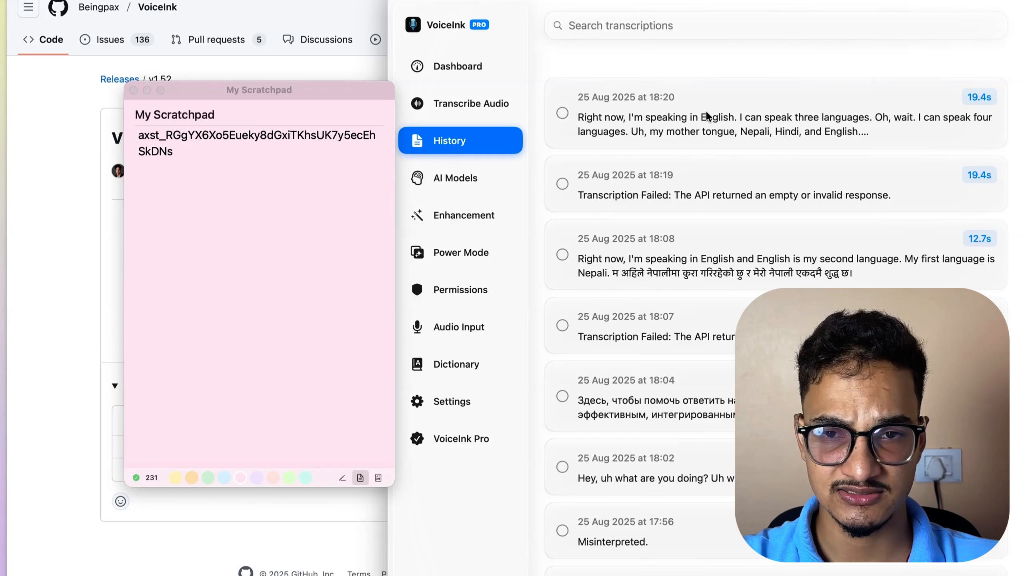
left_click(706, 116)
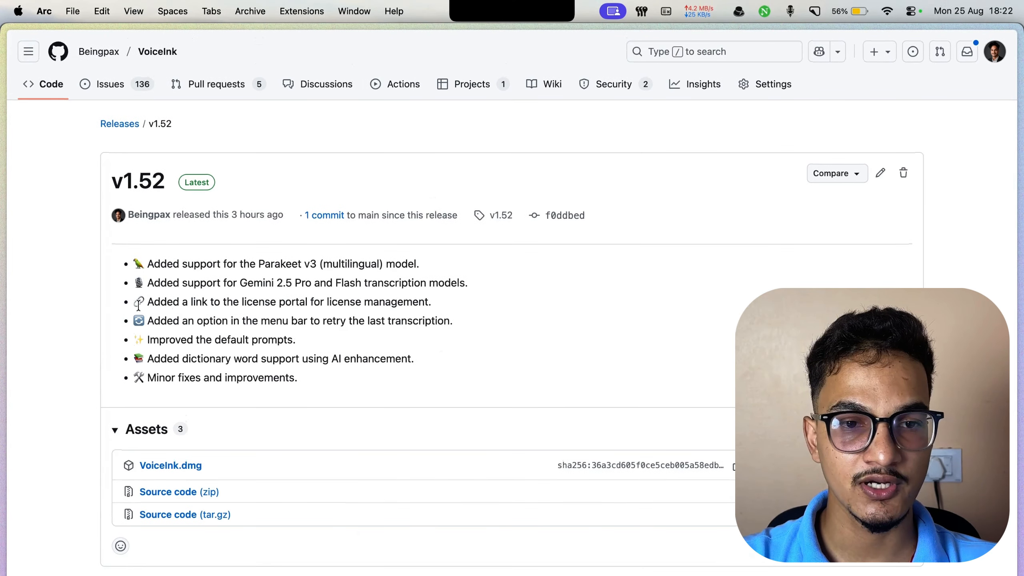
Step: Examine the license portal and default prompts entries in the v1.52 release notes on GitHub
left_click_drag(146, 302, 432, 303)
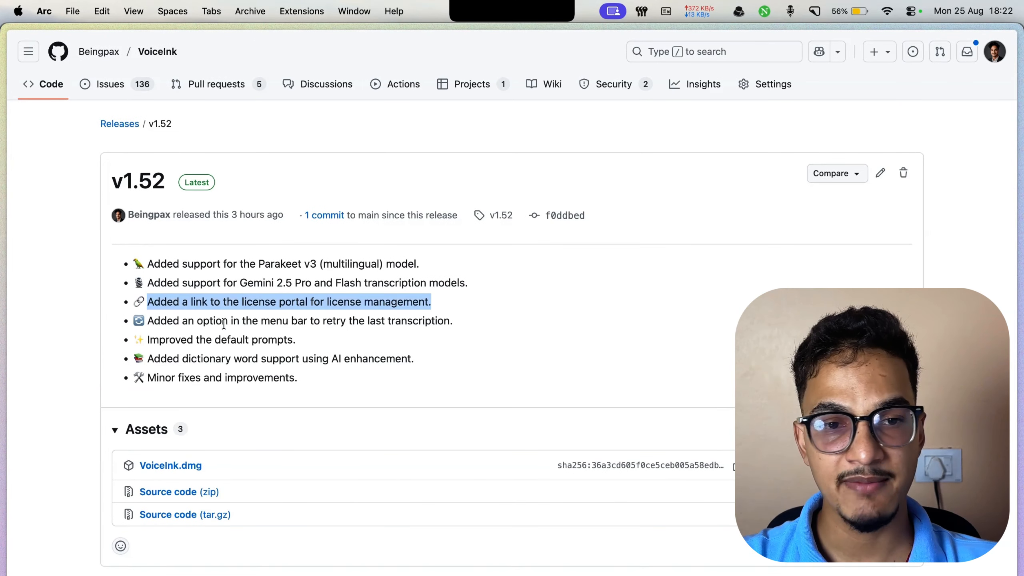
triple_click(137, 333)
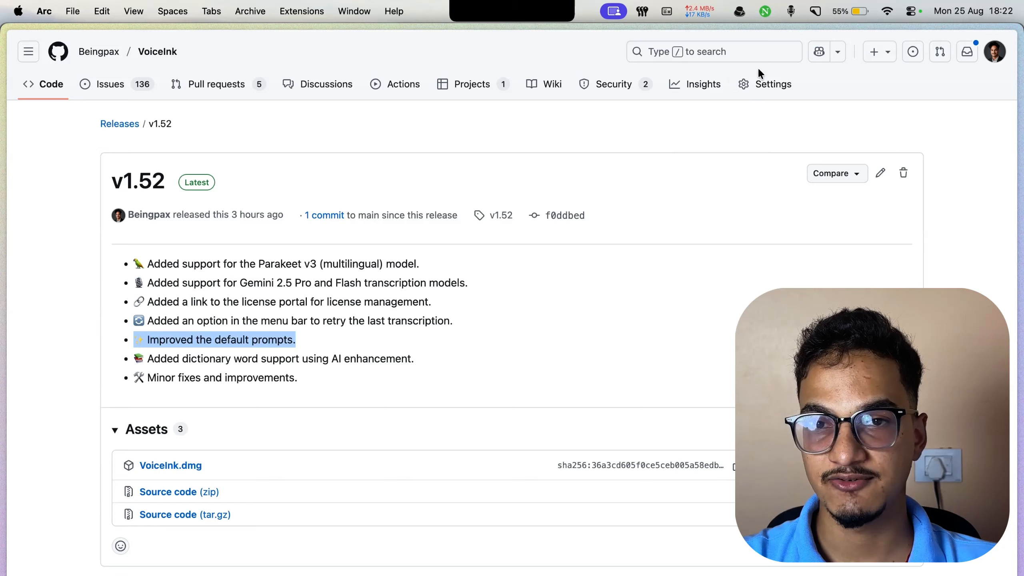
left_click(669, 264)
Step: Retry VoiceInk's last transcription without opening its main window, and review the neighbouring AI enhancement and prompt options
left_click(791, 12)
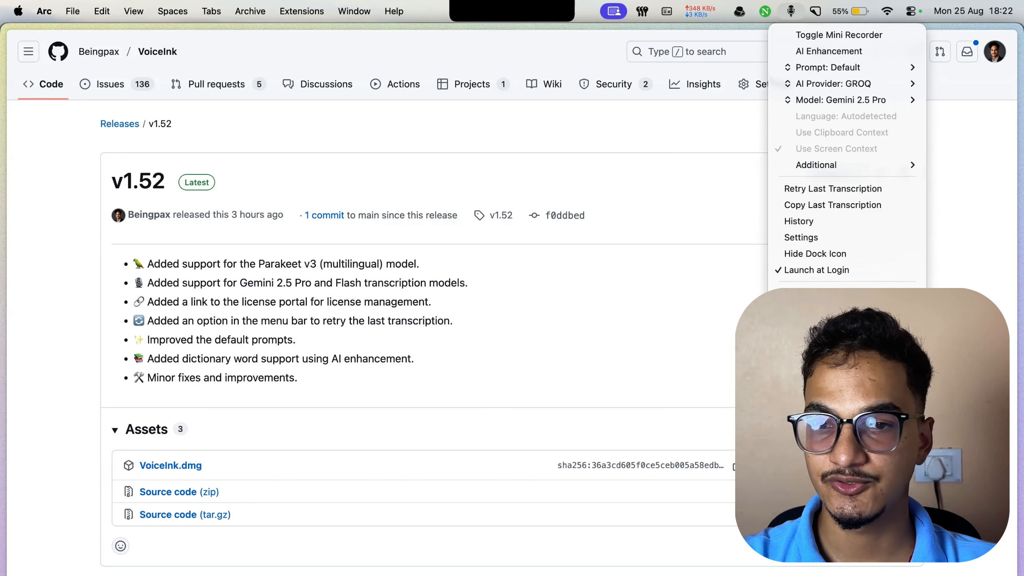
left_click(802, 190)
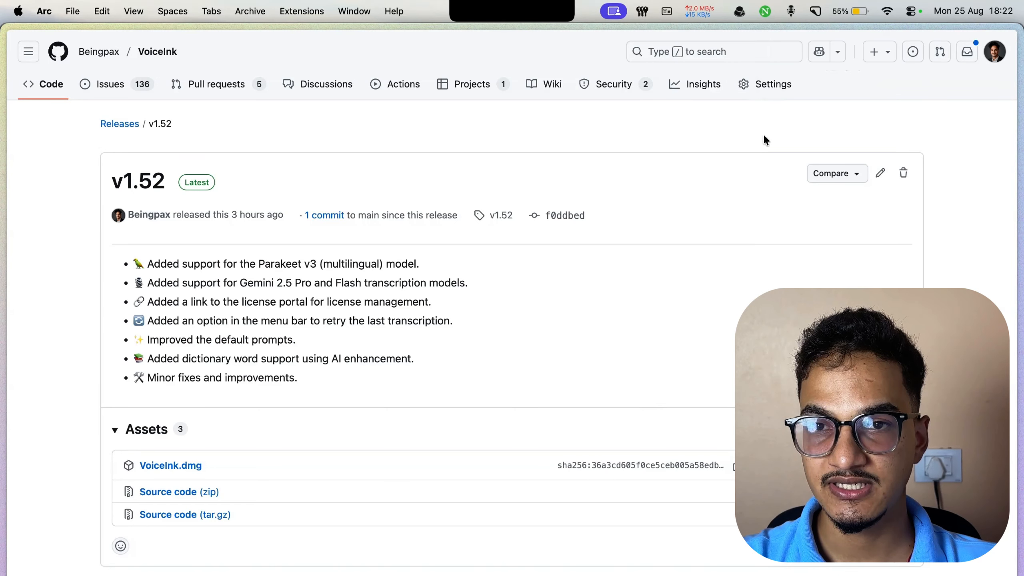
left_click(791, 10)
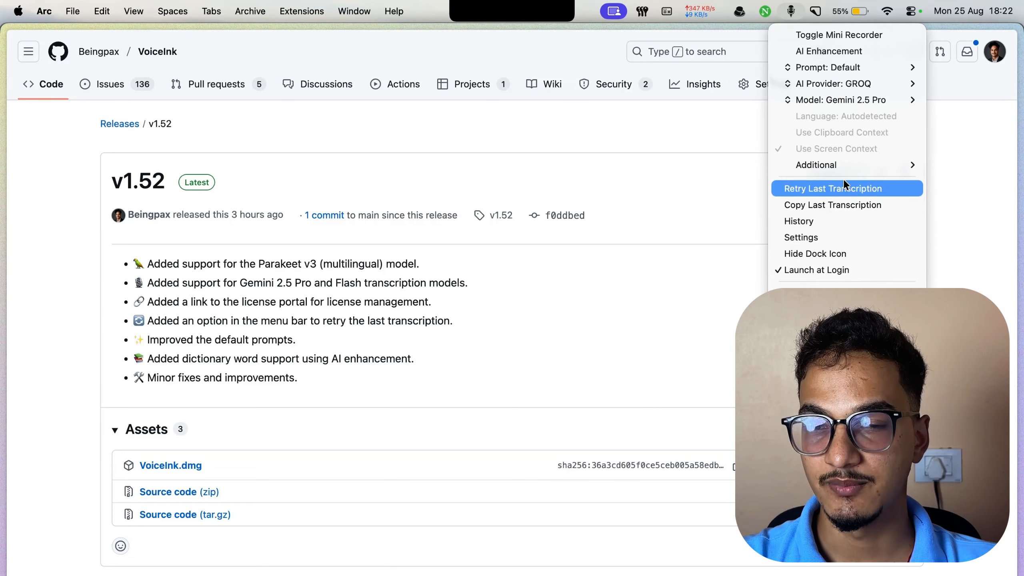
mouse_move(806, 68)
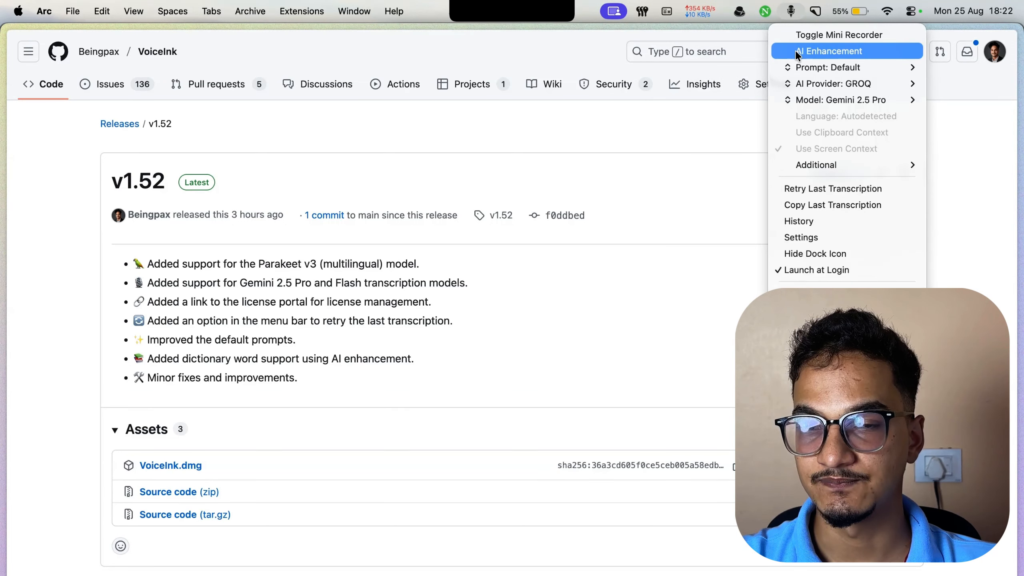
mouse_move(844, 62)
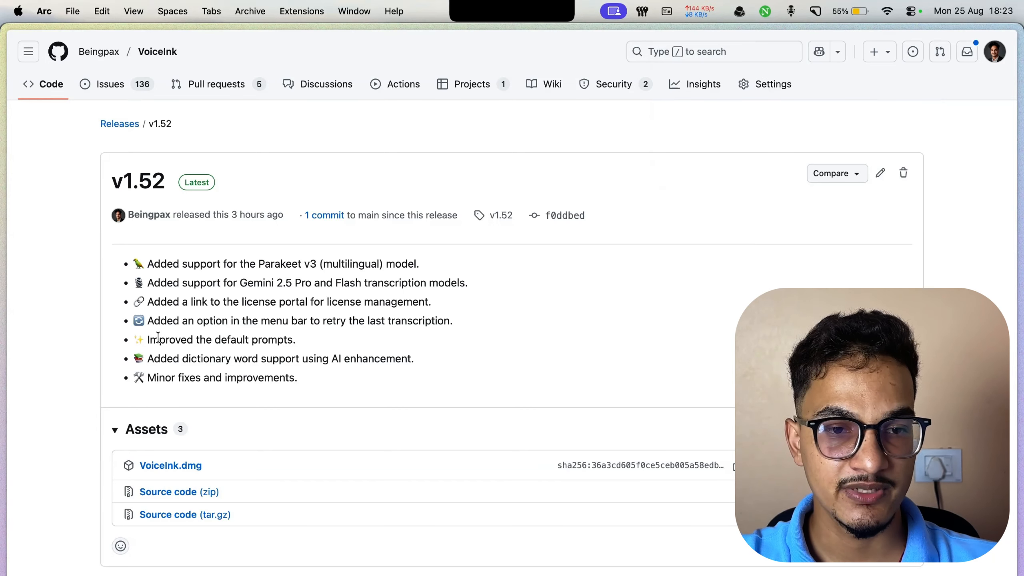
Step: Examine the release-note entries on improved default prompts and dictionary word support, and switch to VoiceInk
left_click_drag(138, 339, 327, 339)
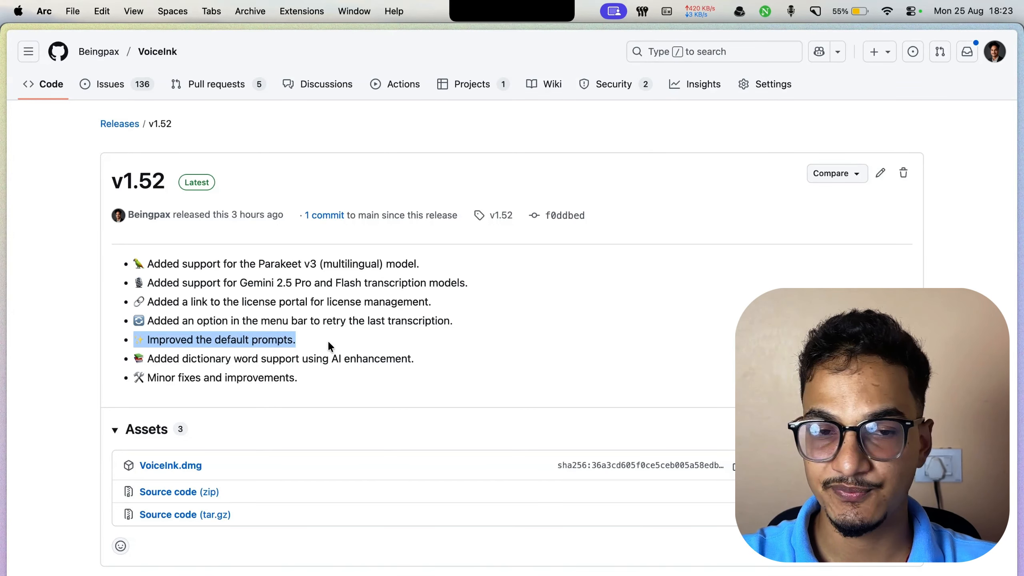
double_click(190, 359)
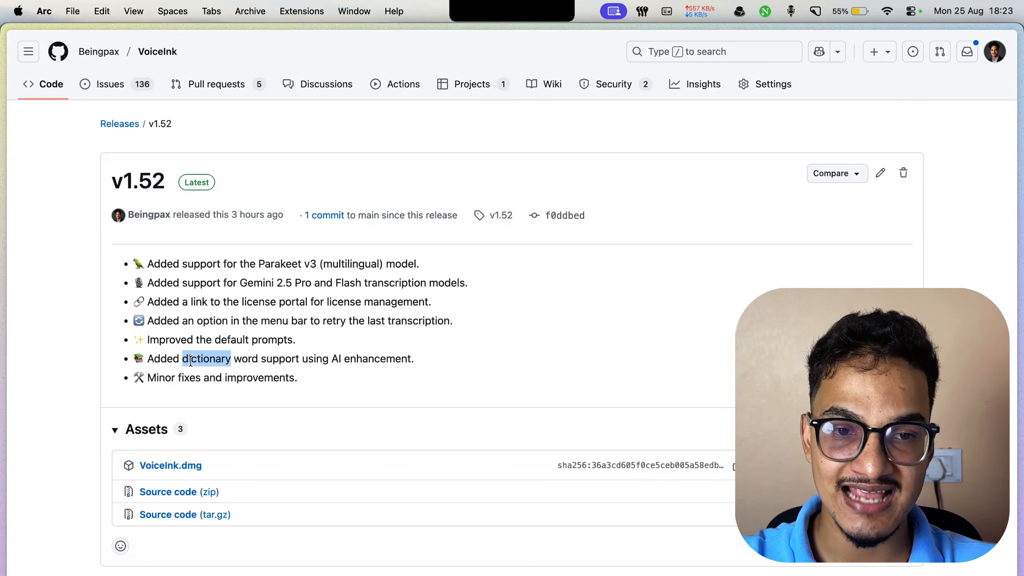
double_click(190, 359)
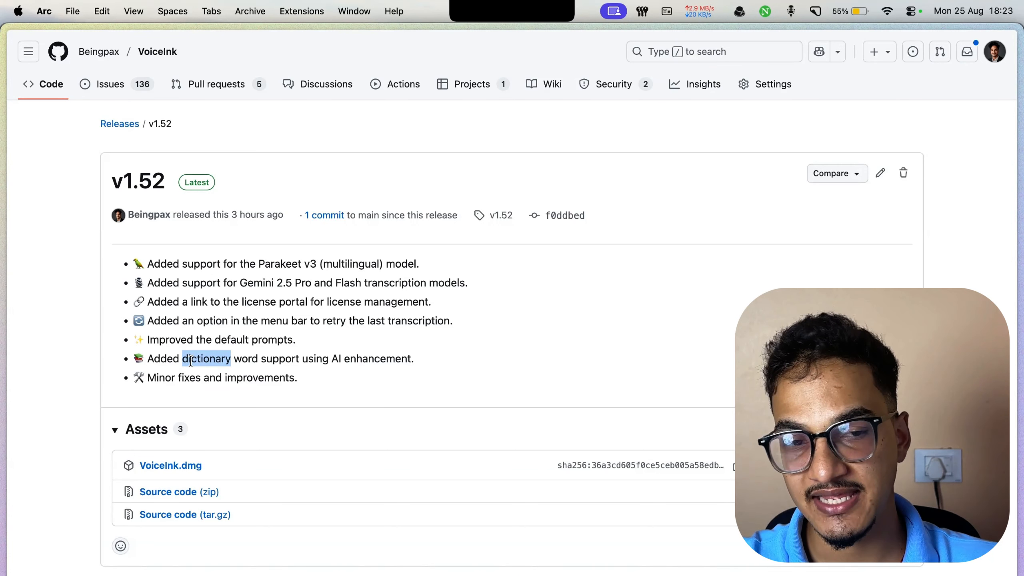
key("super+Tab")
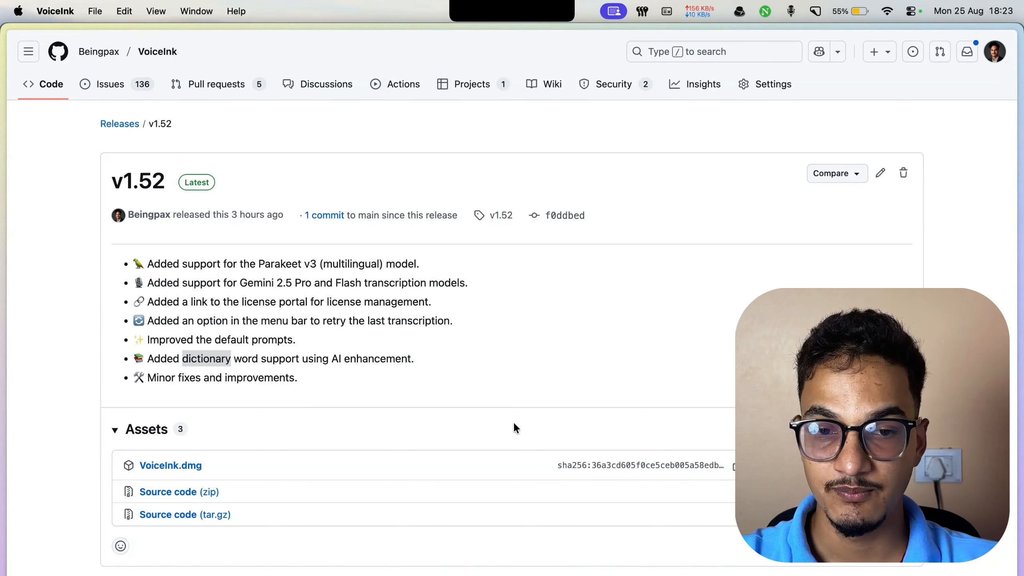
Step: Remove "Ramrajya" from the dictionary's correct spellings, and compare that section with the word replacements
left_click(524, 567)
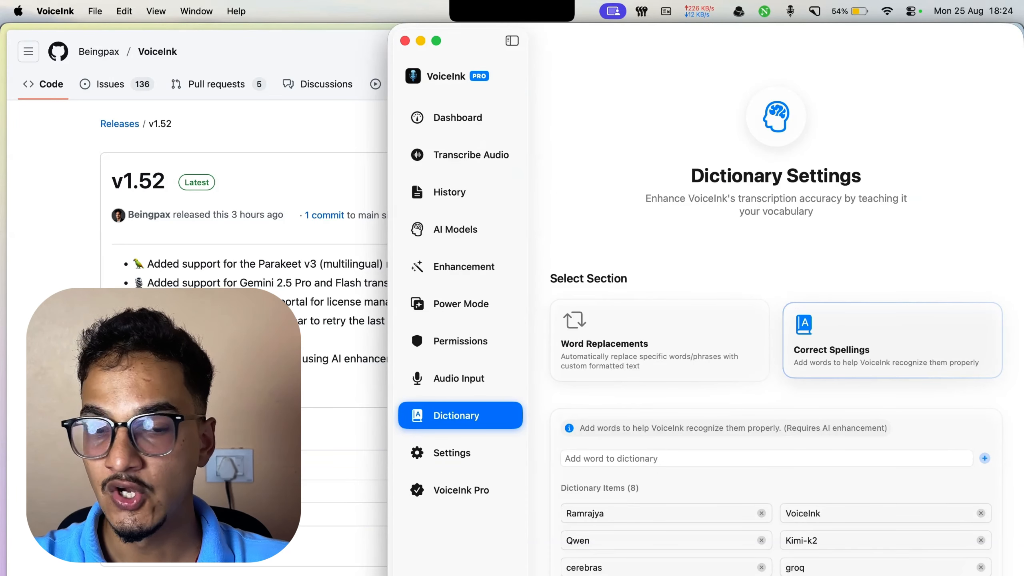
left_click(761, 513)
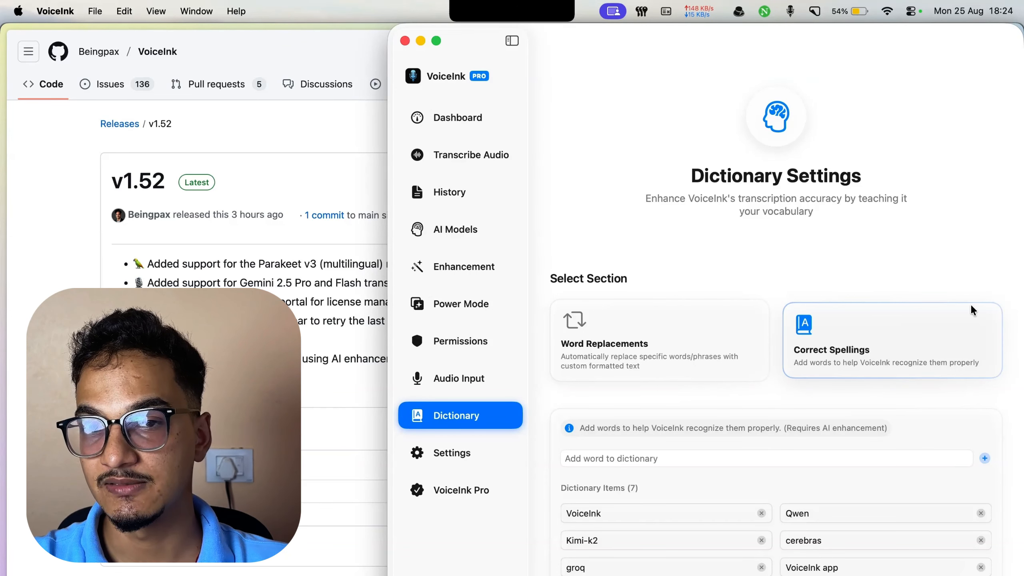
left_click(700, 357)
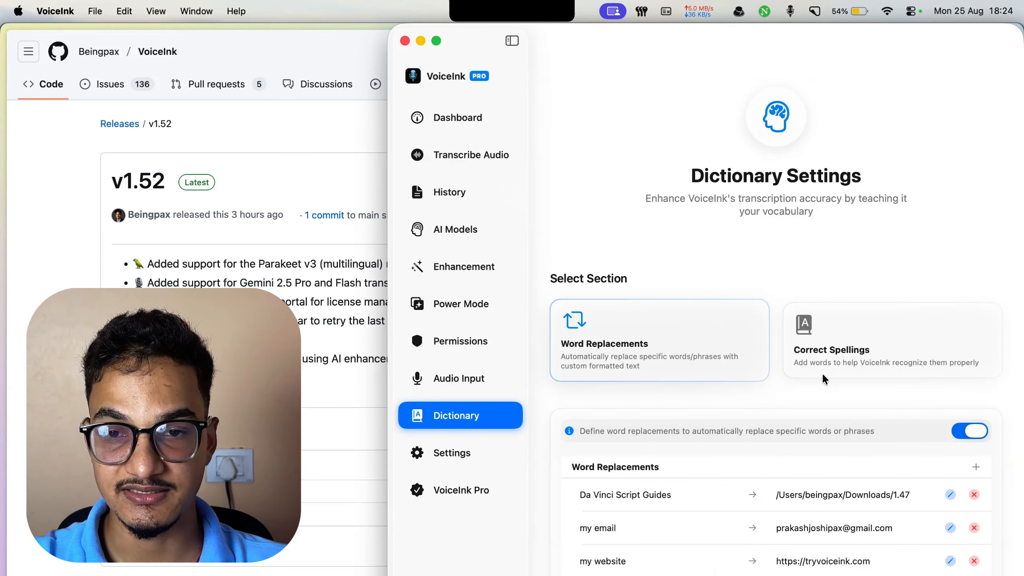
left_click(834, 358)
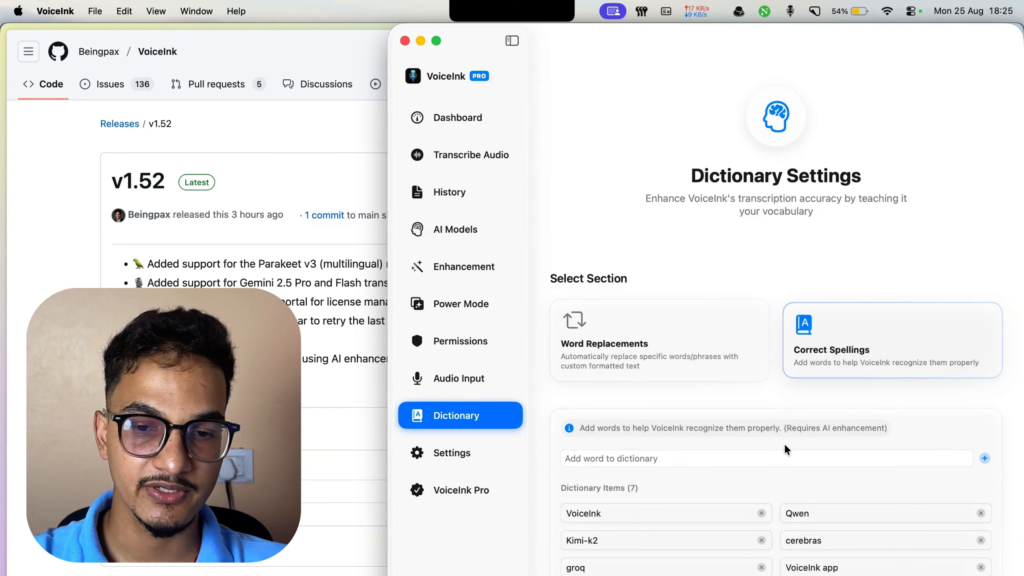
Step: Review the enhancement models offered for GROQ, and switch the AI enhancement provider to Cerebras
left_click(470, 264)
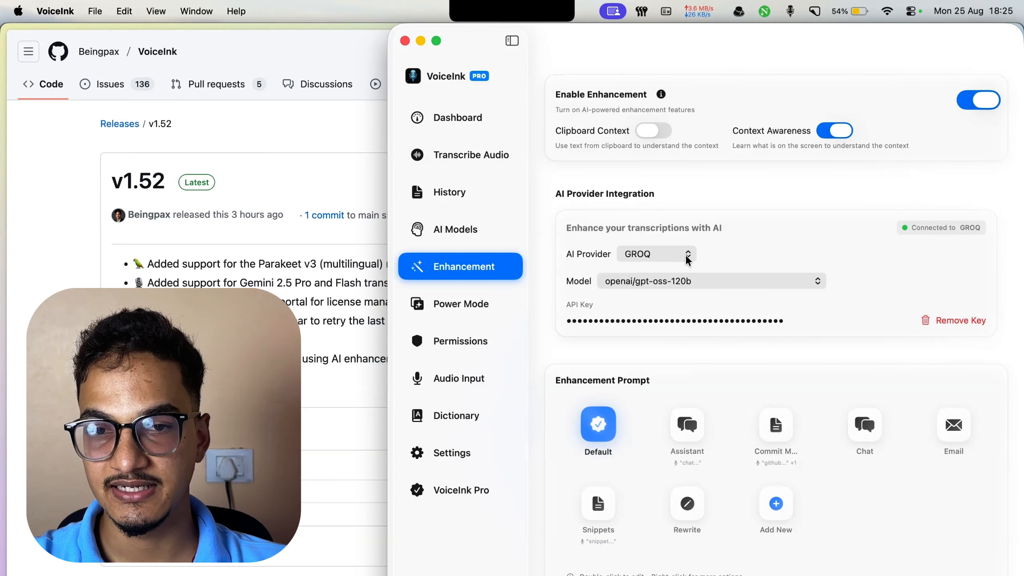
left_click(692, 281)
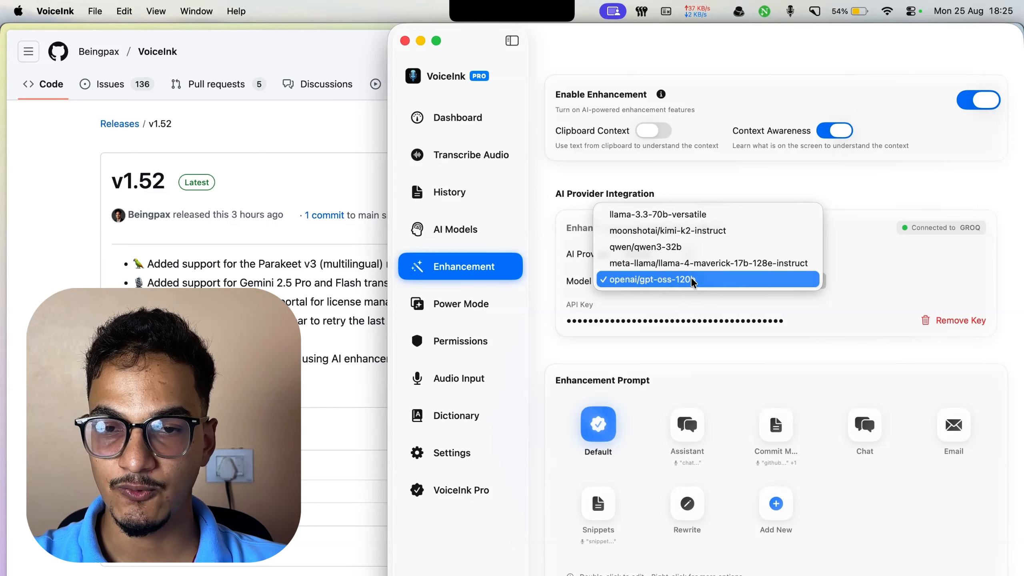
left_click(697, 303)
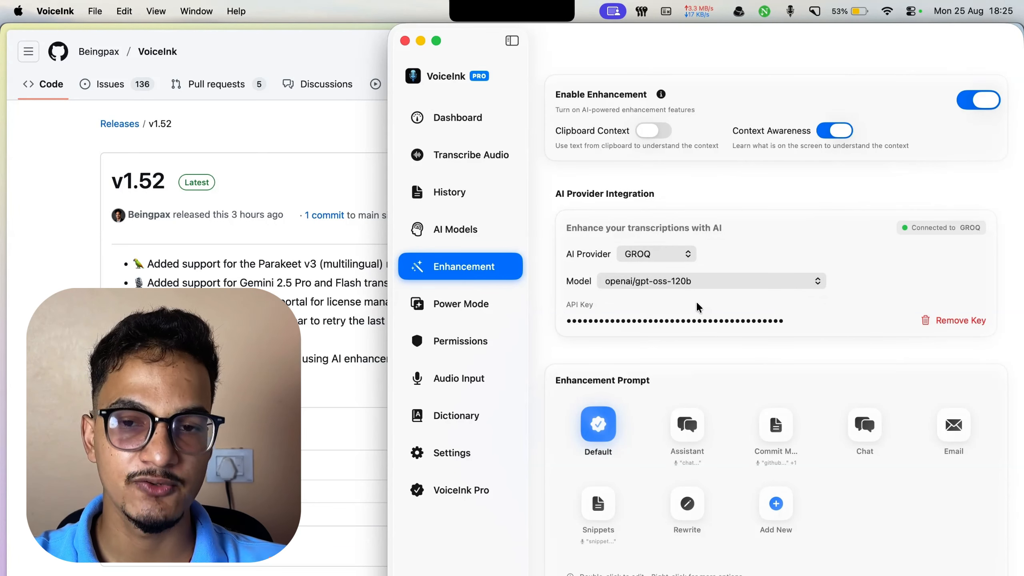
left_click(677, 258)
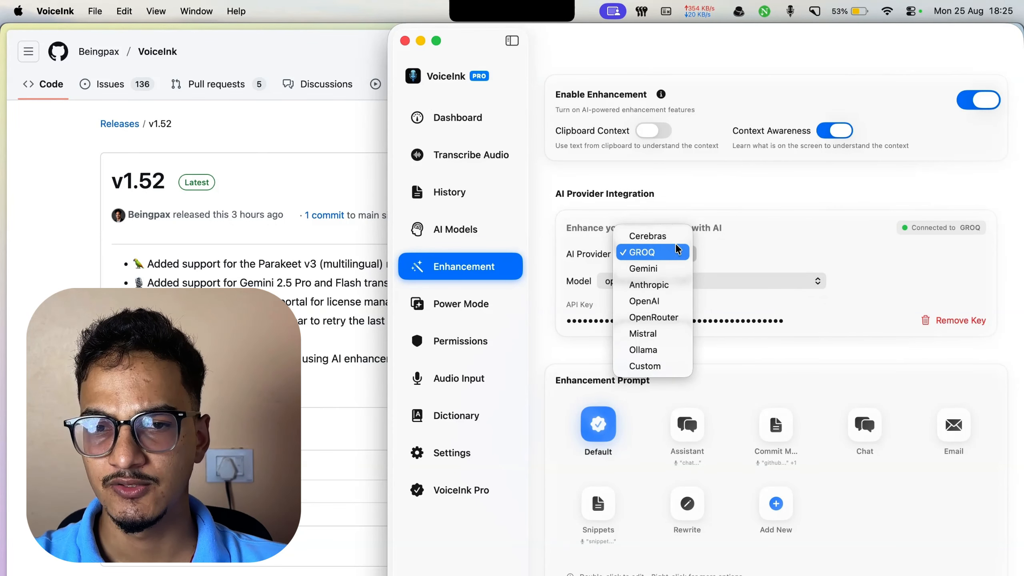
left_click(676, 238)
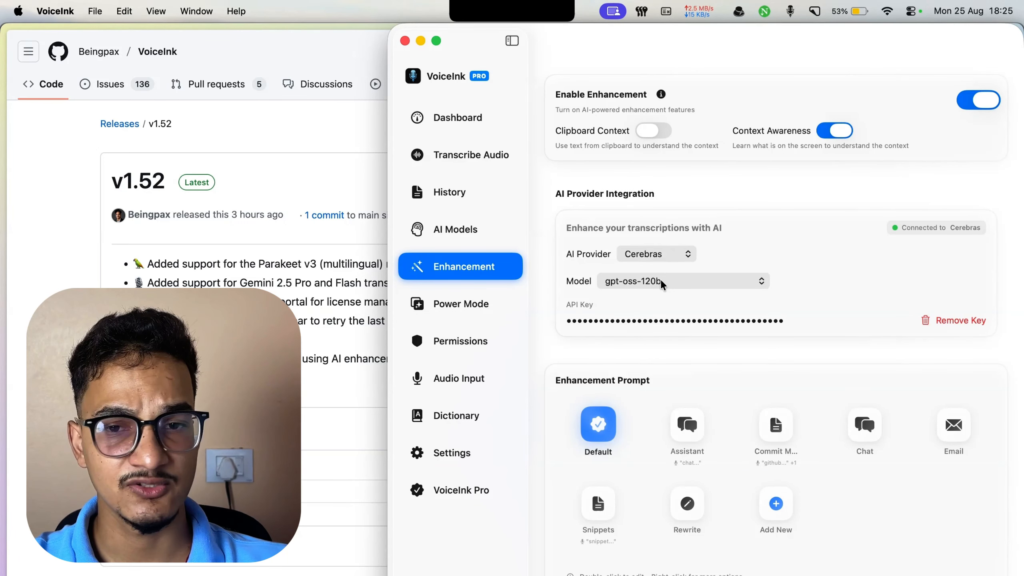
left_click(670, 258)
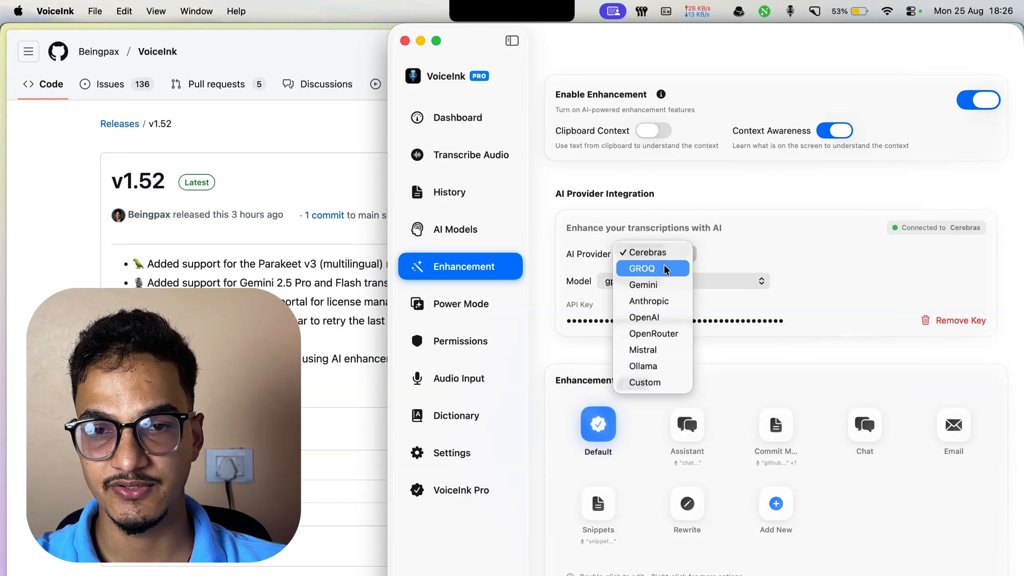
left_click(758, 247)
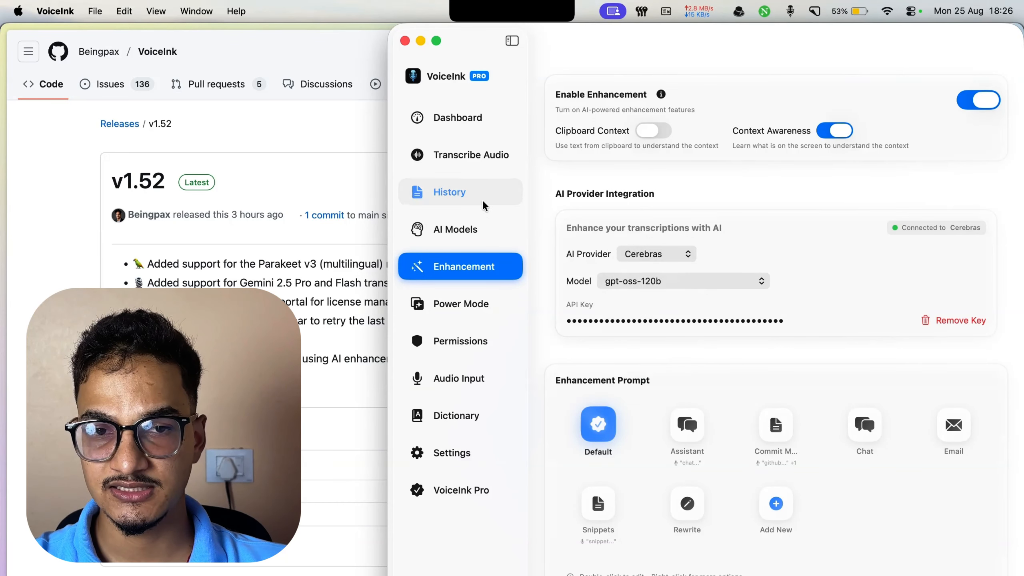
Step: Expand the newest transcription in the history and compare its original text with the AI-enhanced version
left_click(449, 192)
left_click(658, 163)
left_click(658, 161)
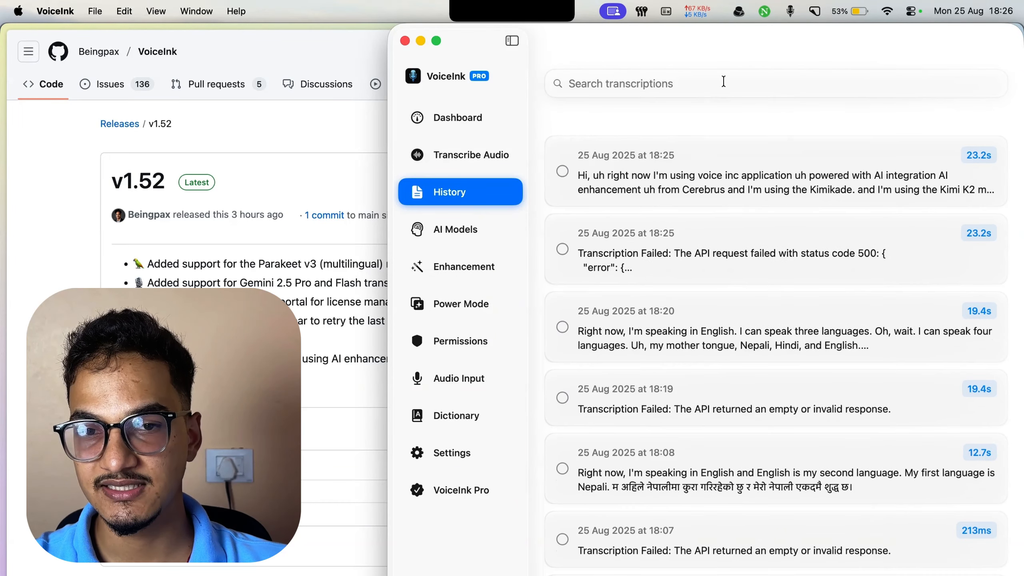
left_click_drag(723, 38, 568, 52)
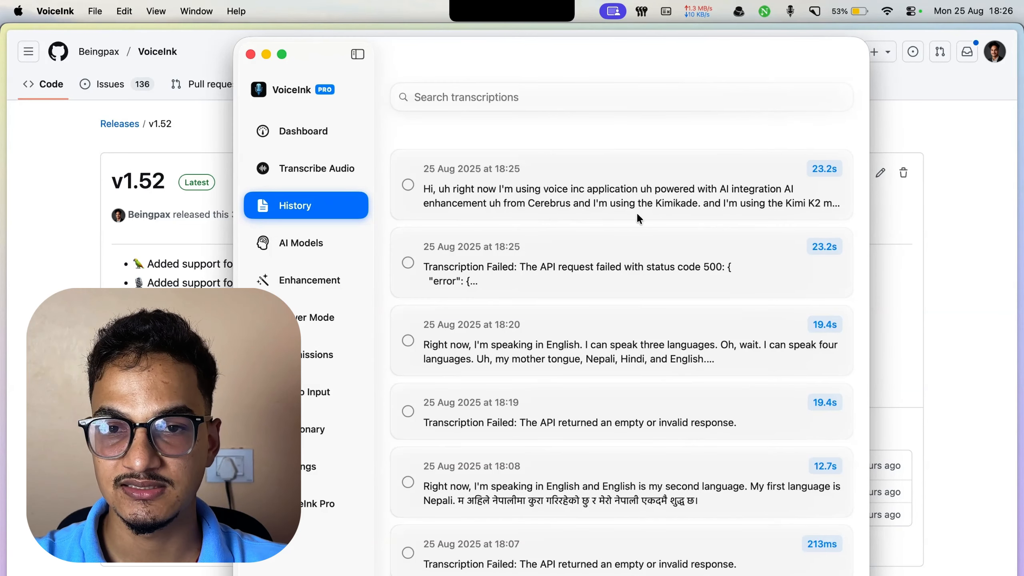
left_click(700, 203)
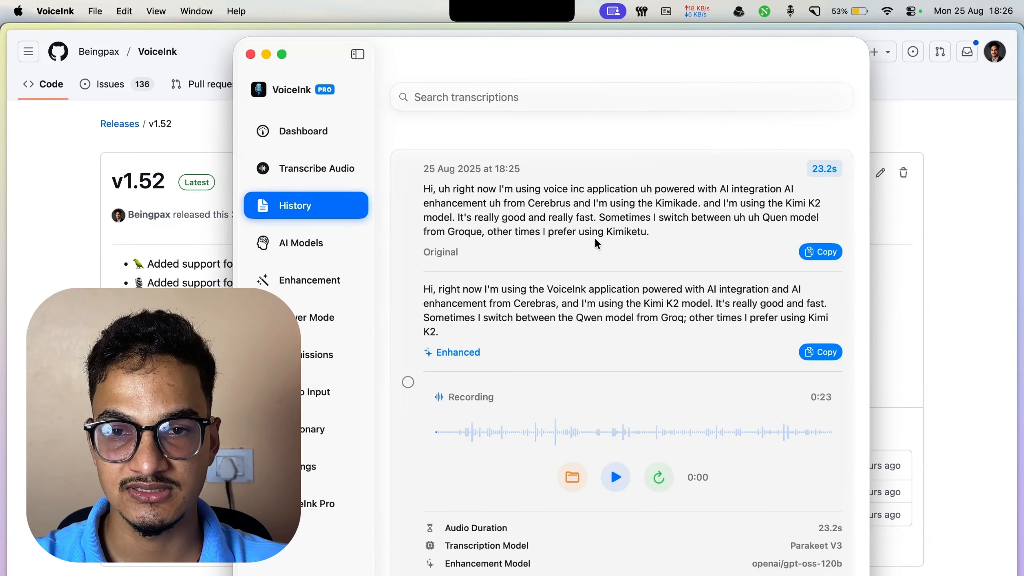
left_click(572, 267)
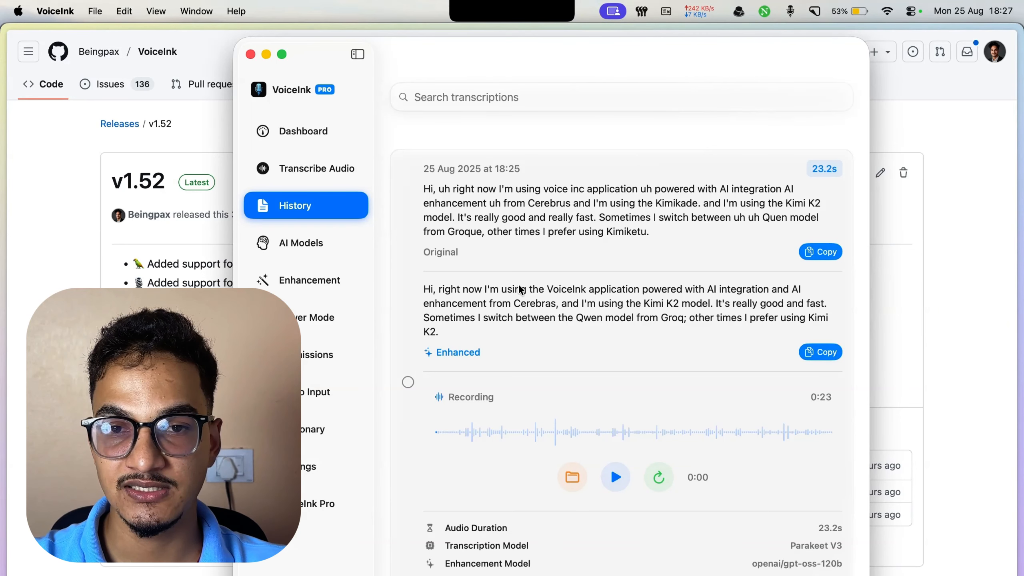
Step: Revisit the dictionary and AI enhancement settings, and return to the v1.52 release notes on GitHub
left_click(339, 425)
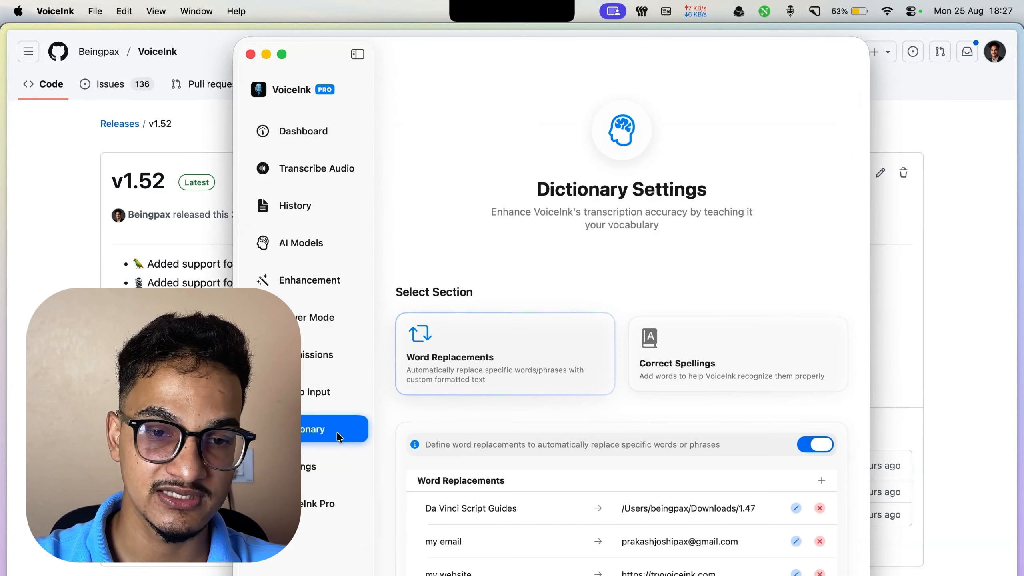
left_click(351, 285)
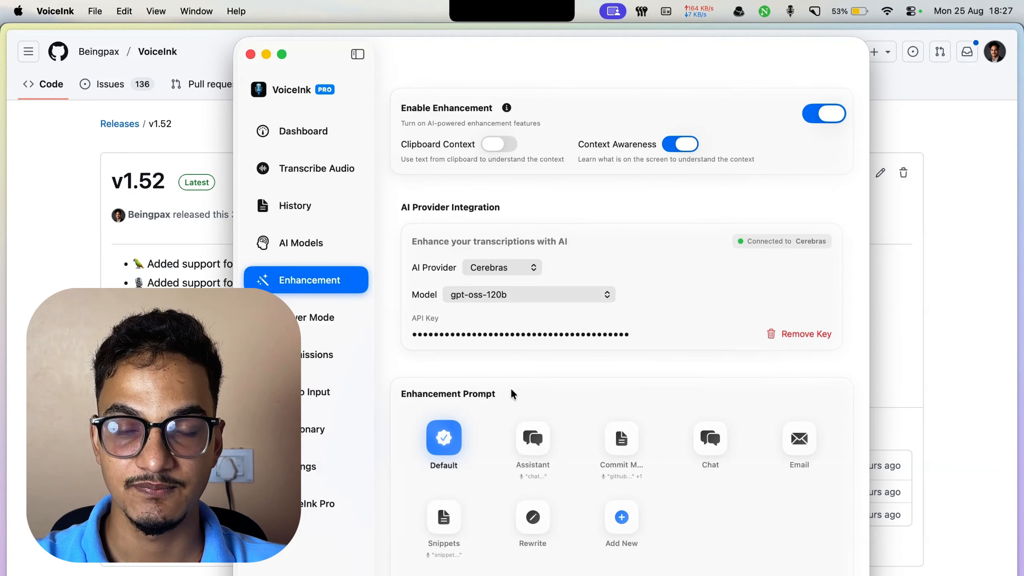
left_click(198, 395)
left_click(198, 395)
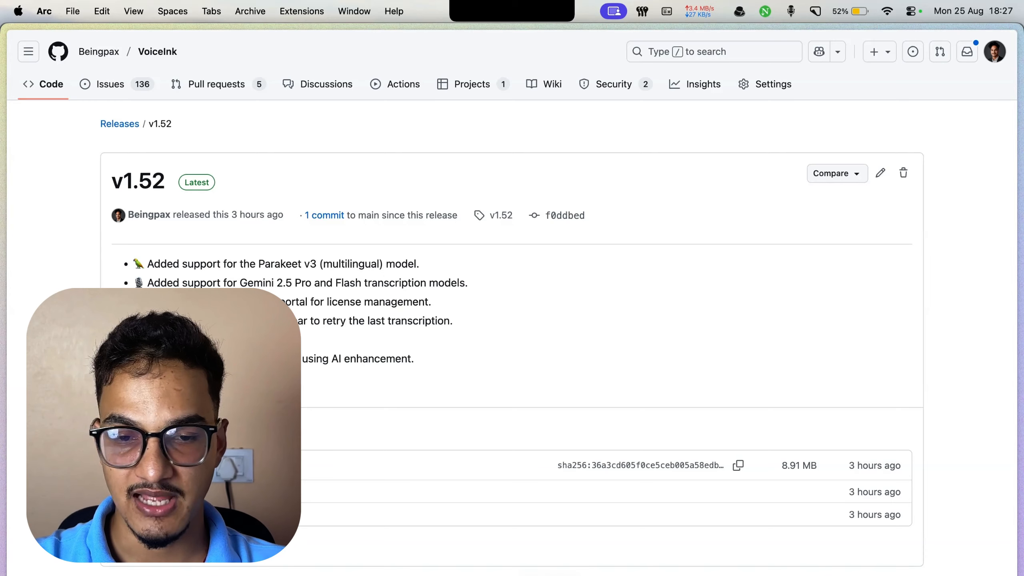
Step: Switch back to VoiceInk and reopen the newest history transcription to review its original and enhanced text
key("super+Tab")
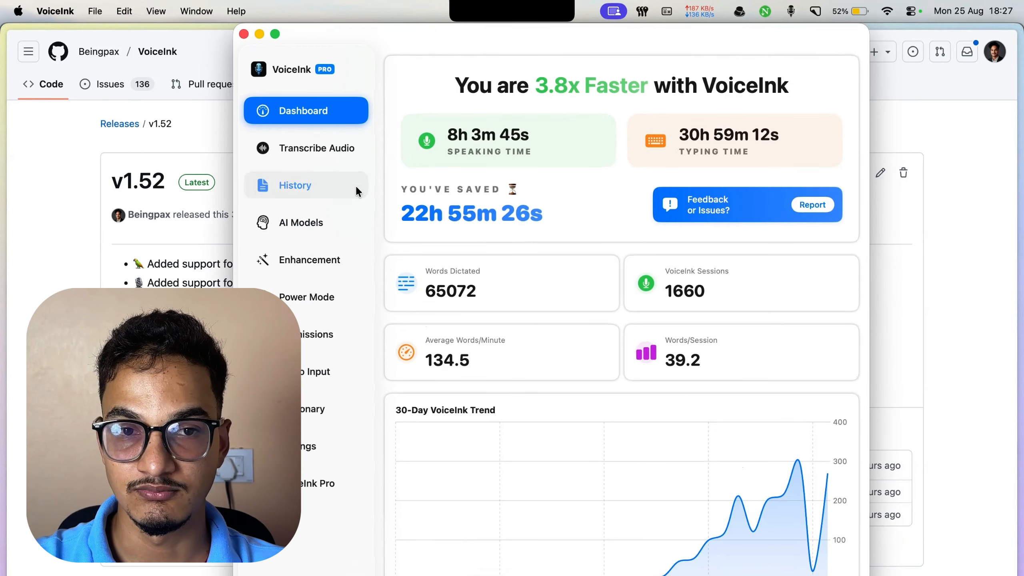
left_click(355, 184)
left_click(515, 174)
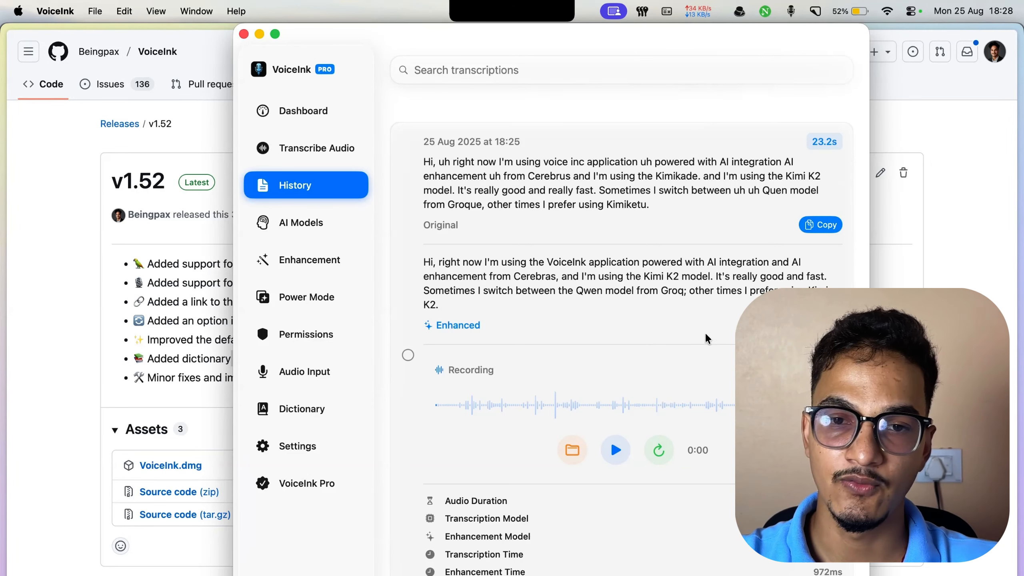
Step: Leave the history and show VoiceInk's Pro page with its support links and license management
key("super+w")
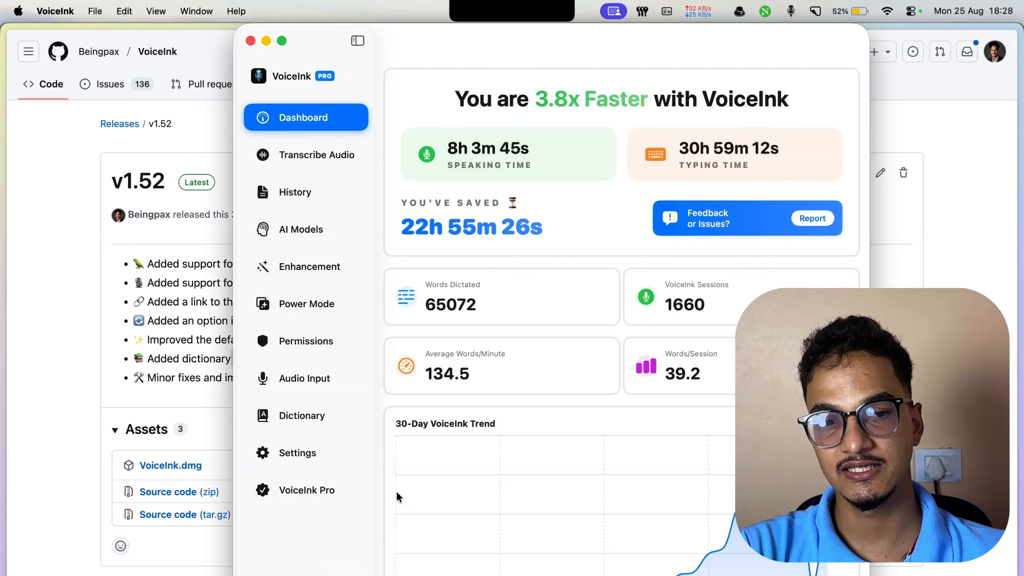
left_click(321, 478)
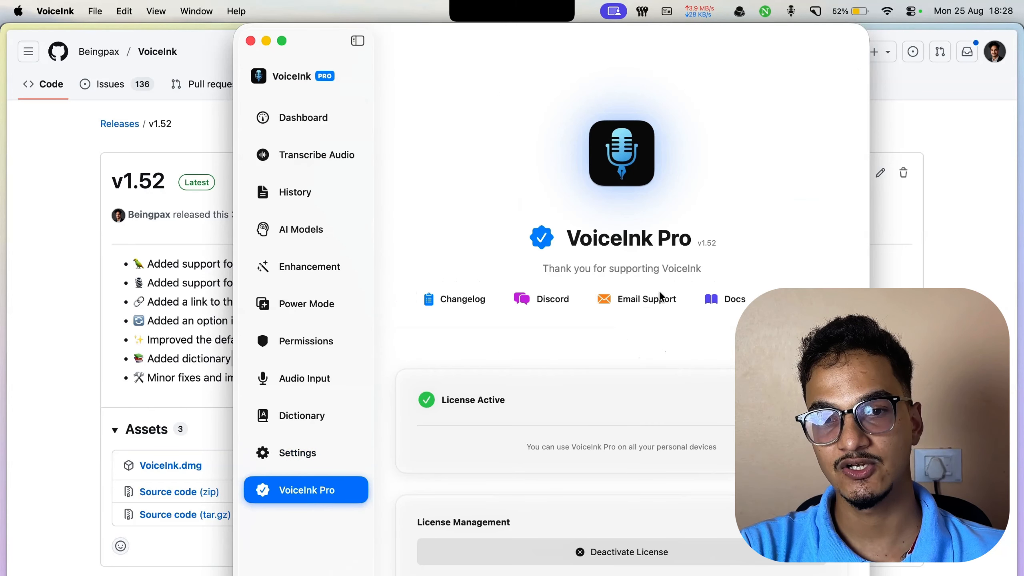